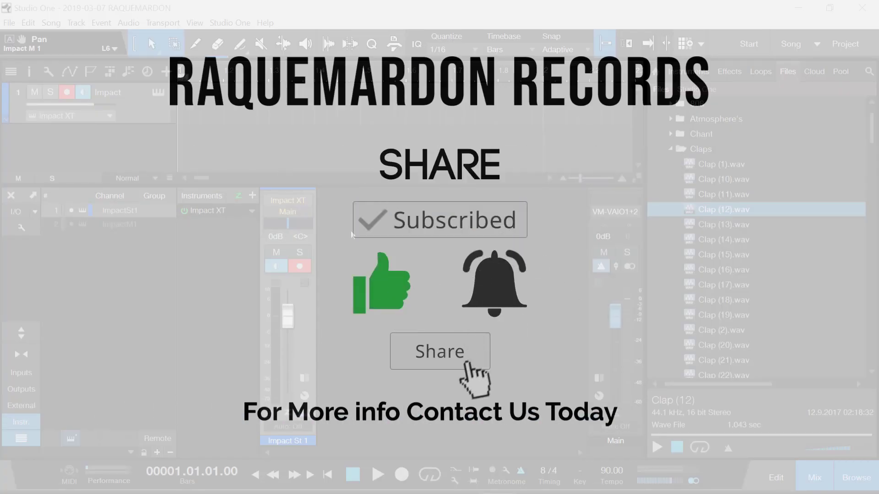
# Open Impact XT beside the Impact St 1 mixer channel and audition the Kick pad.
pyautogui.click(159, 92)
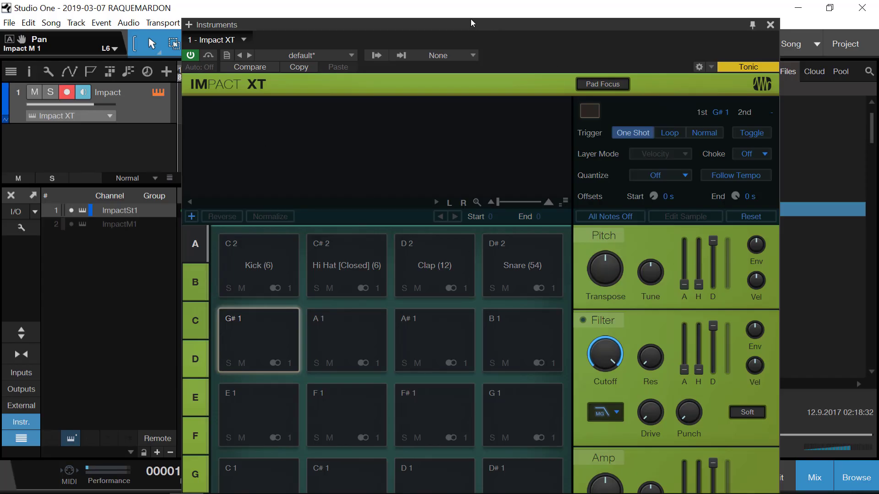
pyautogui.moveTo(487, 23); pyautogui.dragTo(659, 34)
pyautogui.click(474, 262)
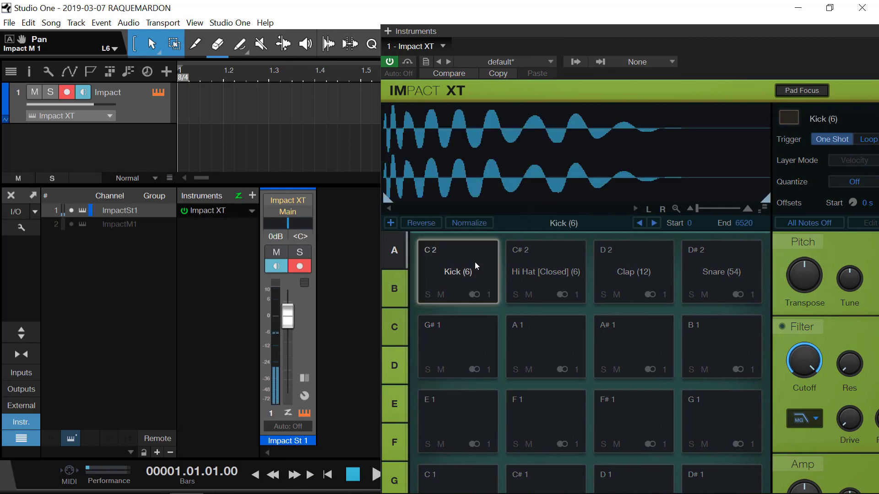
pyautogui.moveTo(533, 26); pyautogui.dragTo(644, 28)
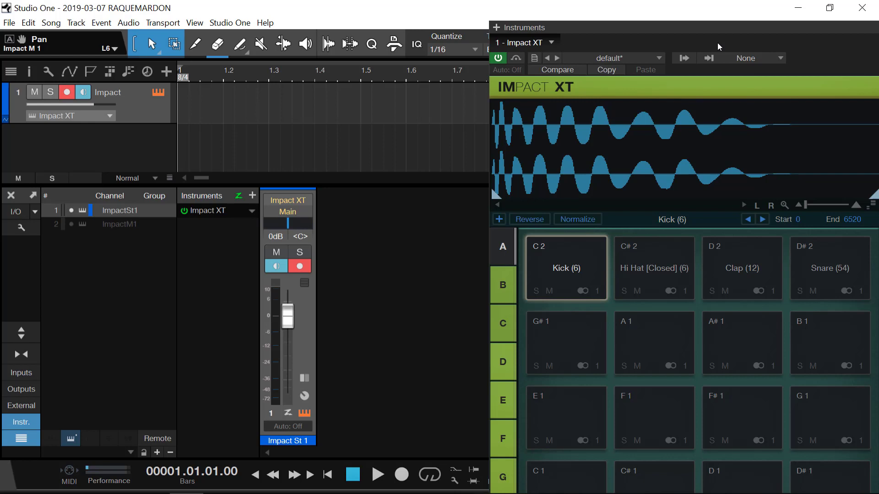
# Expand the Impact St 1 channel strip's Inserts/Sends panel.
pyautogui.click(304, 379)
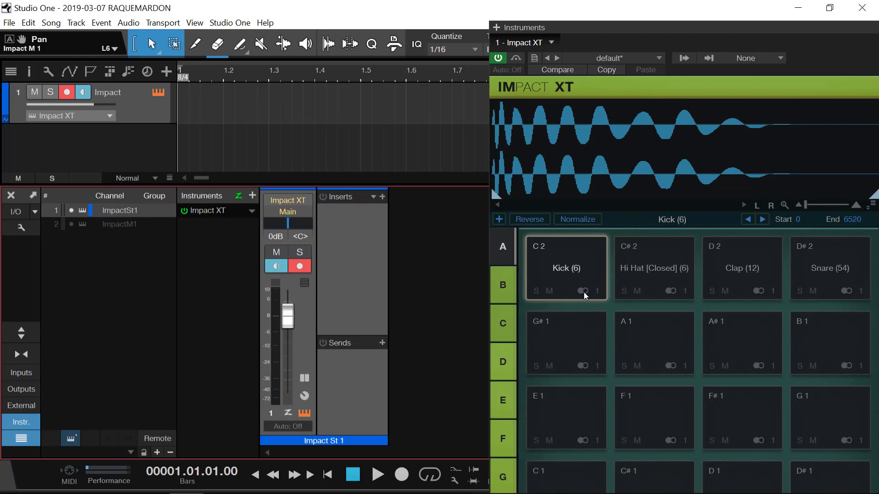
# Route the Kick pad to a mono output, creating the Impact M 2 mixer channel.
pyautogui.click(583, 292)
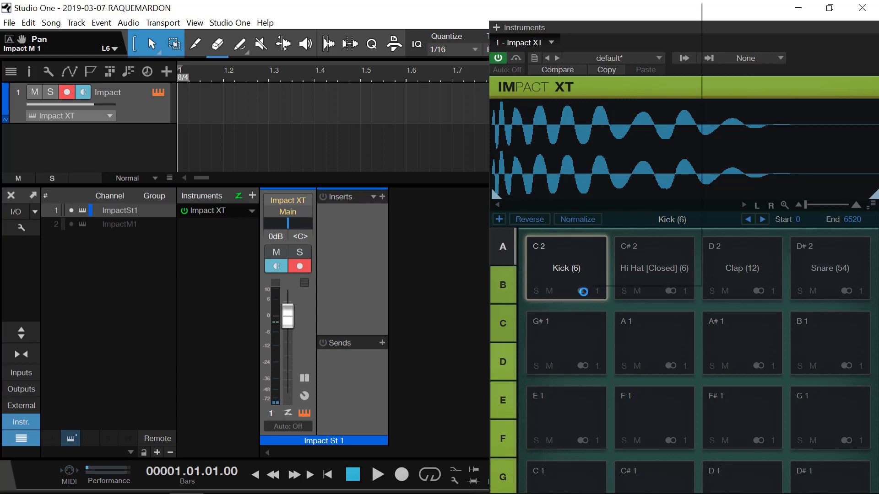
pyautogui.click(584, 292)
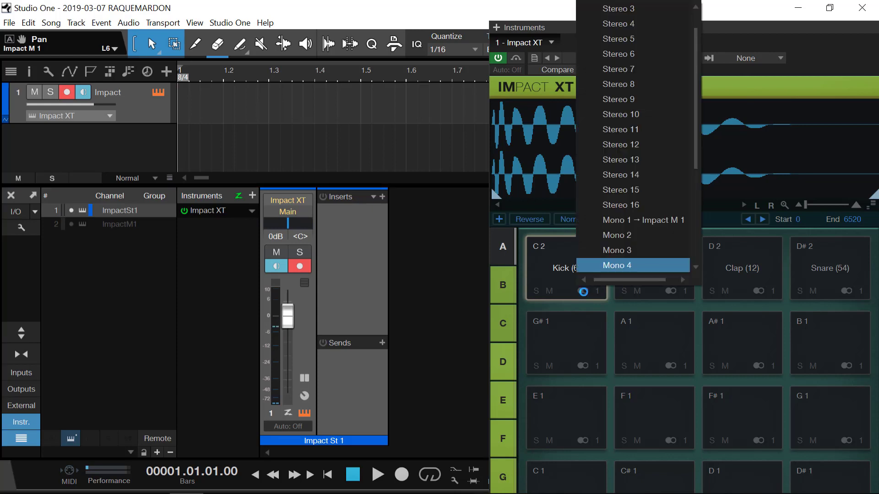
pyautogui.click(635, 222)
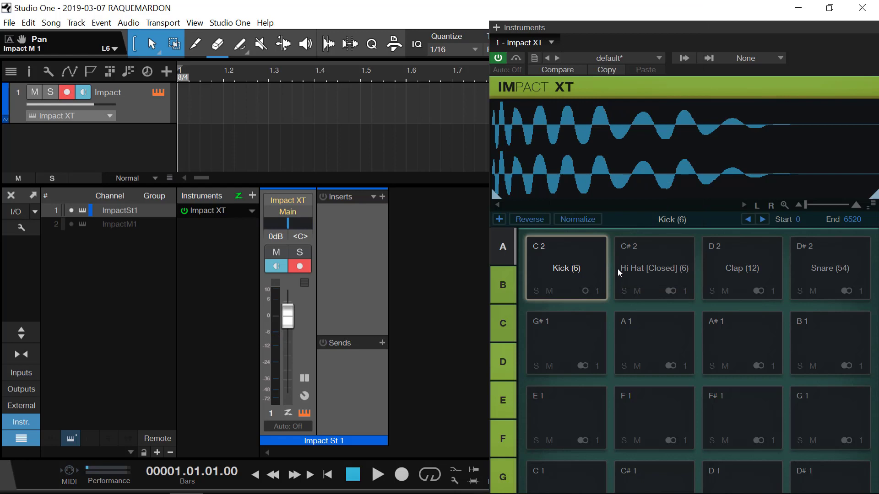
pyautogui.click(590, 293)
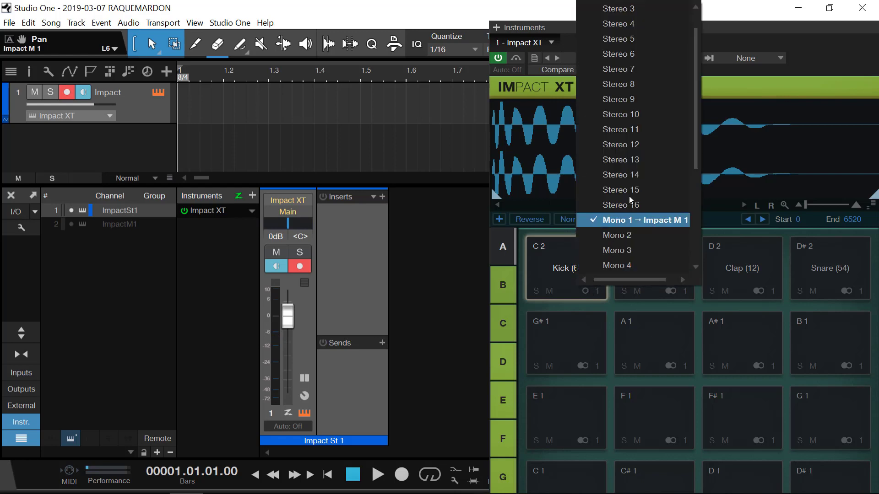
pyautogui.click(633, 234)
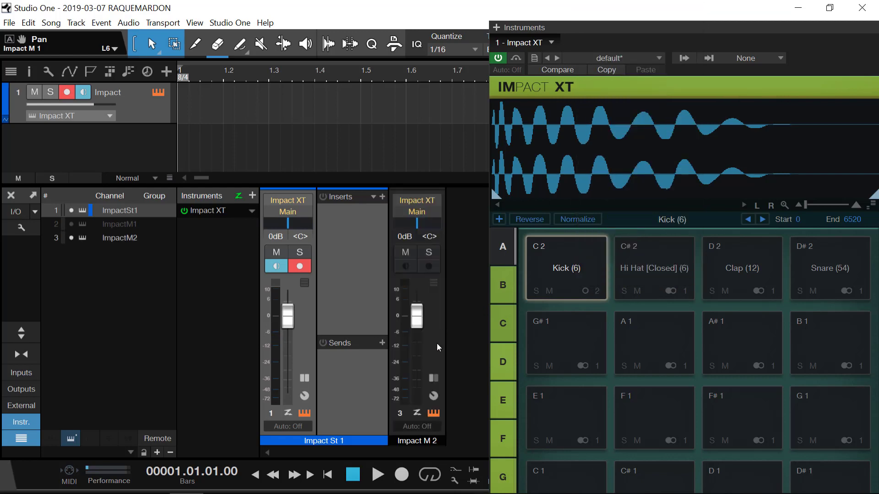
# Collapse Impact St 1's Inserts/Sends panel and audition the Hi Hat [Closed] pad.
pyautogui.click(305, 378)
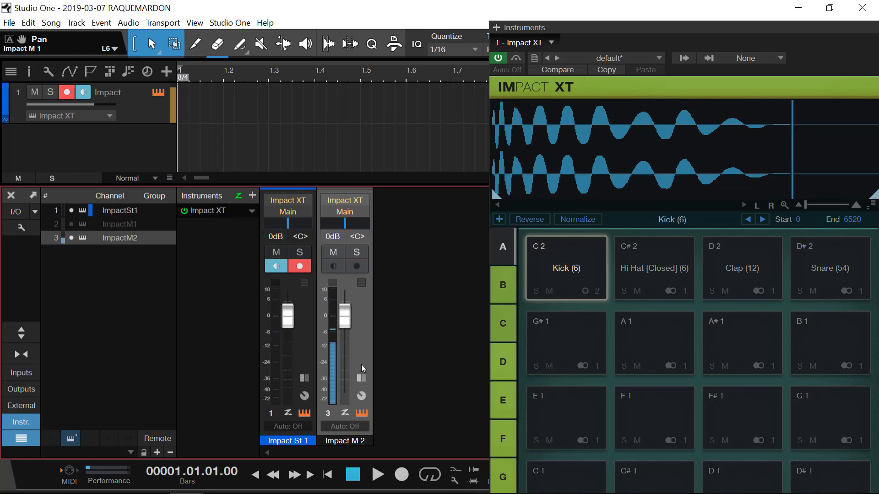
pyautogui.click(642, 270)
pyautogui.click(642, 269)
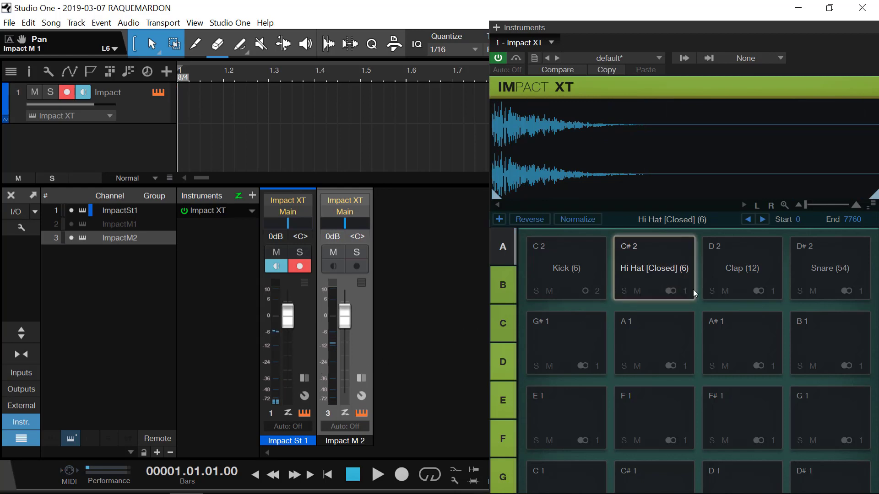
# Route the Hi Hat pad to Mono 3 and the Clap pad to Mono 4, auditioning them.
pyautogui.click(674, 297)
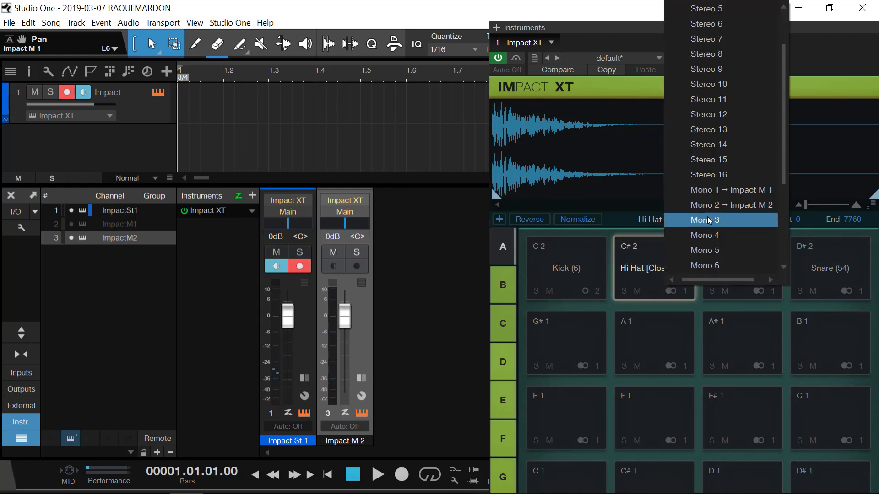
pyautogui.click(710, 219)
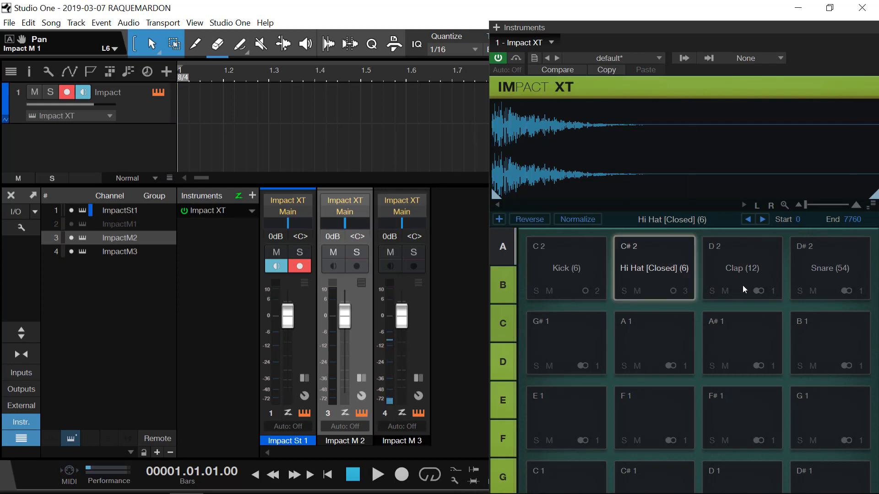
pyautogui.click(758, 291)
pyautogui.scroll(-1, 770, 279)
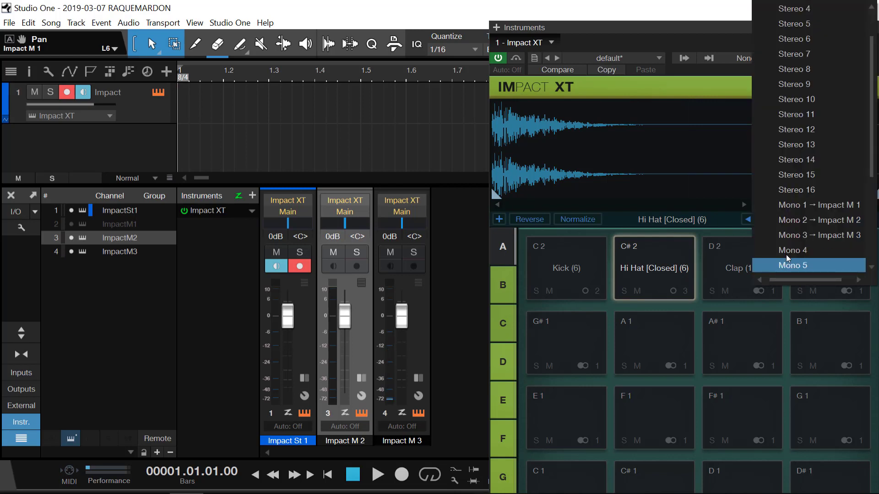
pyautogui.click(802, 250)
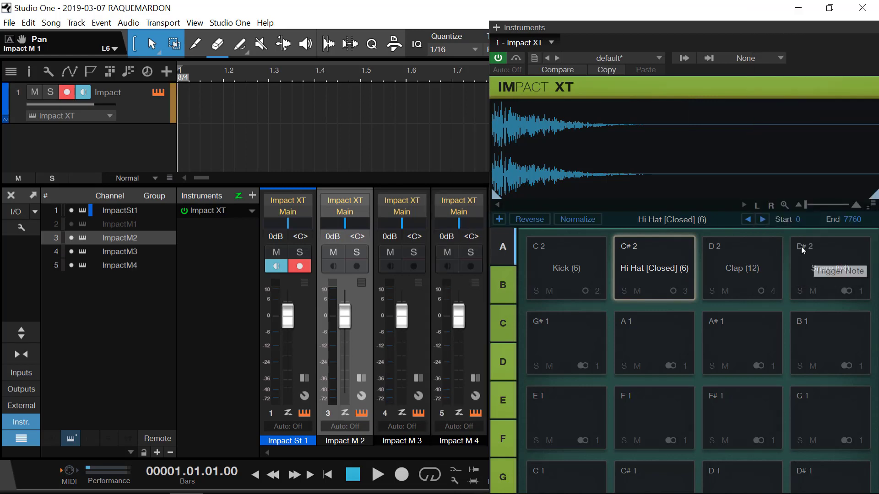
pyautogui.click(802, 250)
pyautogui.click(753, 293)
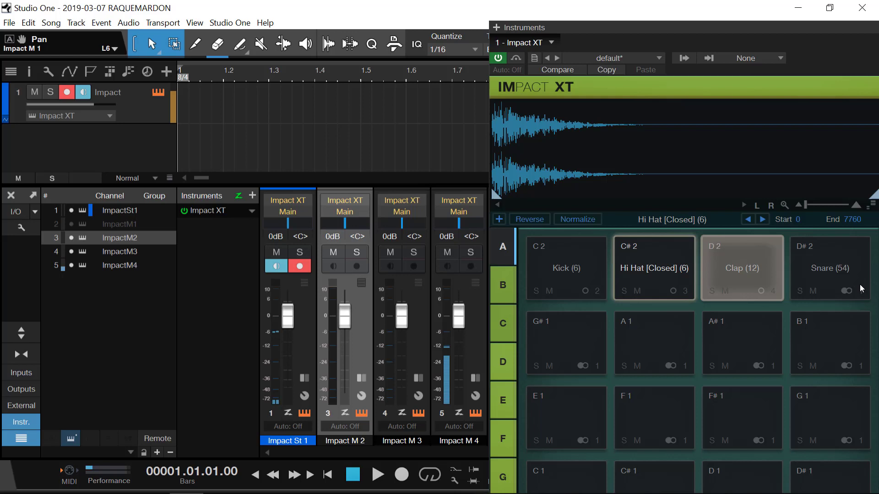
# Route the Snare pad to Mono 5, audition it, and close the Impact XT editor.
pyautogui.click(847, 289)
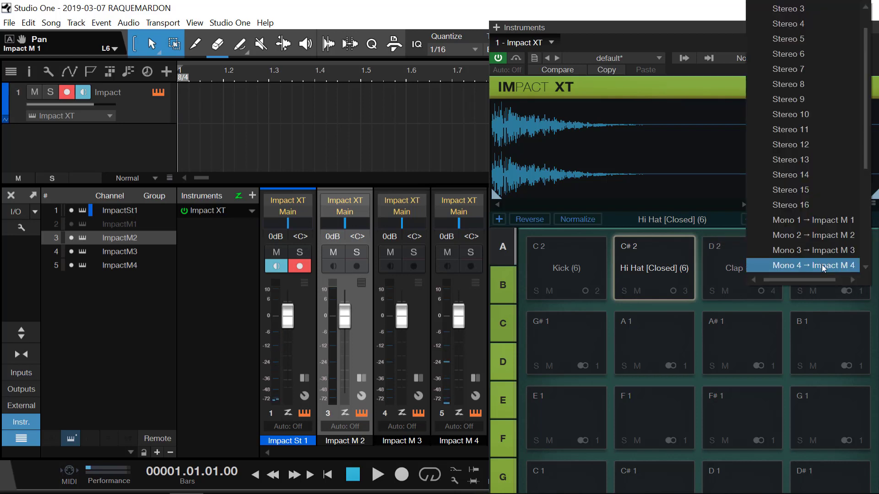
pyautogui.scroll(-3, 822, 264)
pyautogui.click(814, 237)
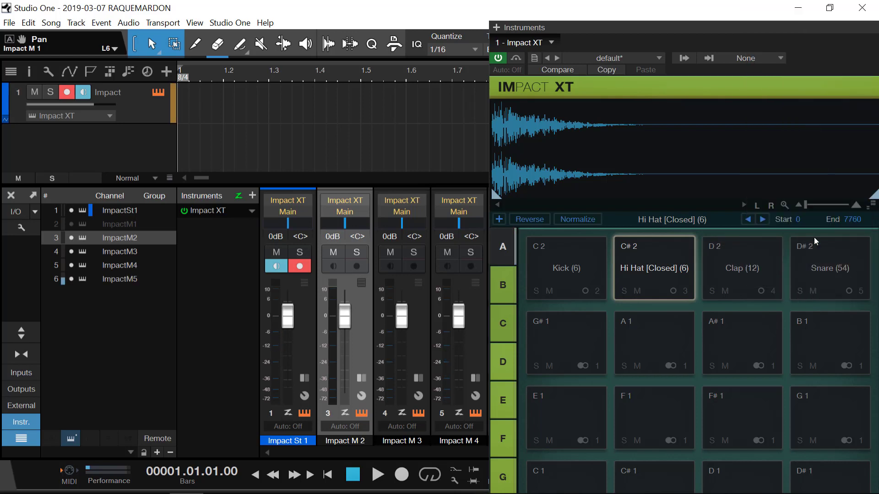
pyautogui.click(814, 238)
pyautogui.moveTo(652, 27); pyautogui.dragTo(631, 184)
pyautogui.moveTo(742, 186); pyautogui.dragTo(476, 180)
pyautogui.click(769, 179)
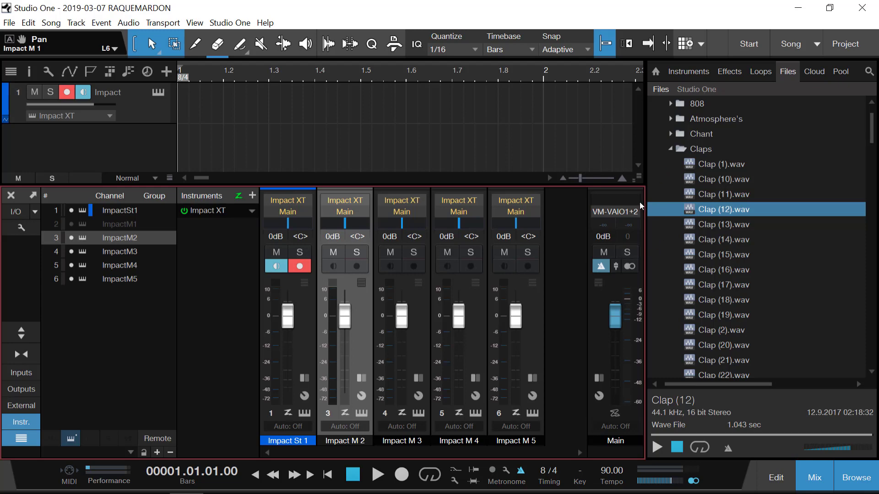
# Add EZdrummer on a new instrument track and move its window aside to show console channels.
pyautogui.scroll(-2, 749, 303)
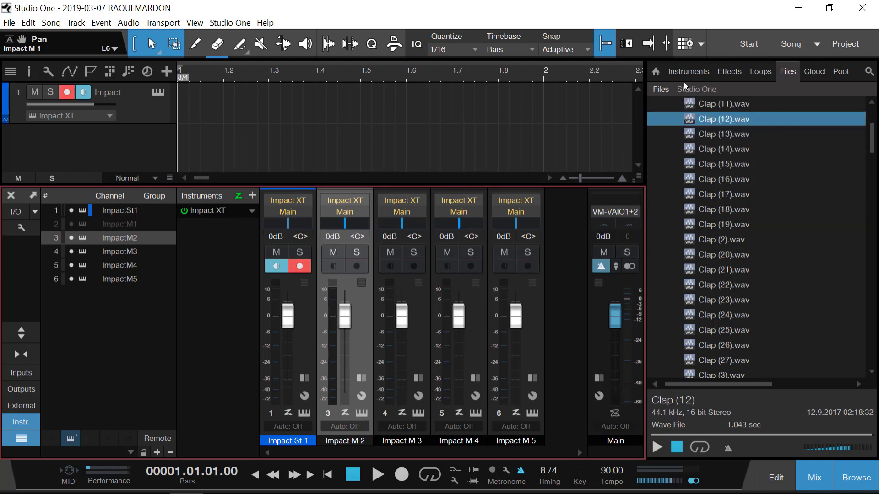
pyautogui.click(683, 69)
pyautogui.scroll(-15, 737, 278)
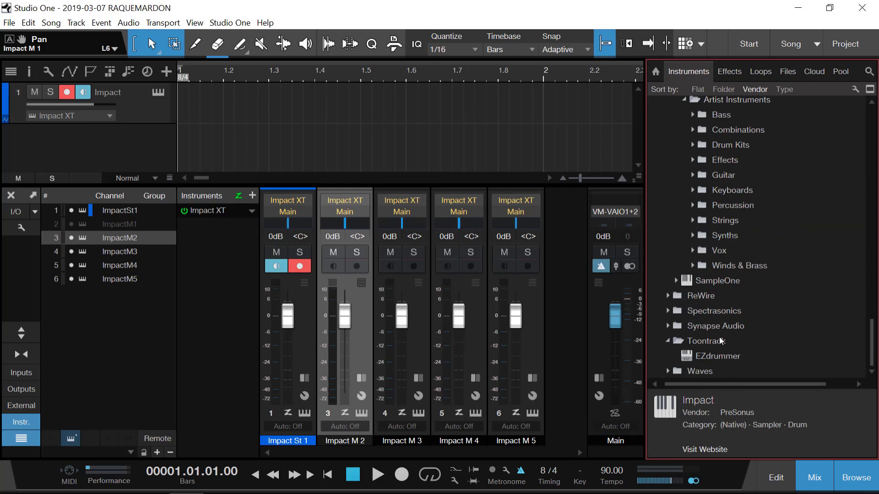
pyautogui.moveTo(710, 355); pyautogui.dragTo(142, 144)
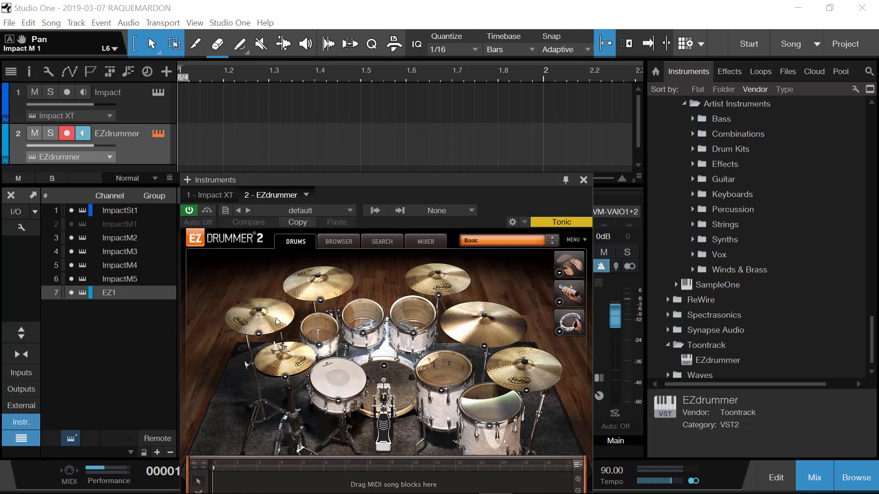
pyautogui.moveTo(346, 179); pyautogui.dragTo(379, 89)
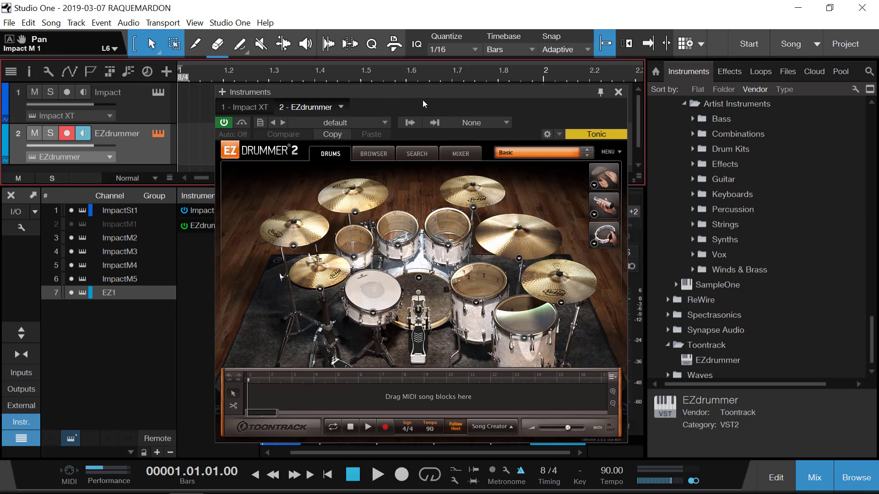
pyautogui.moveTo(426, 92); pyautogui.dragTo(517, 46)
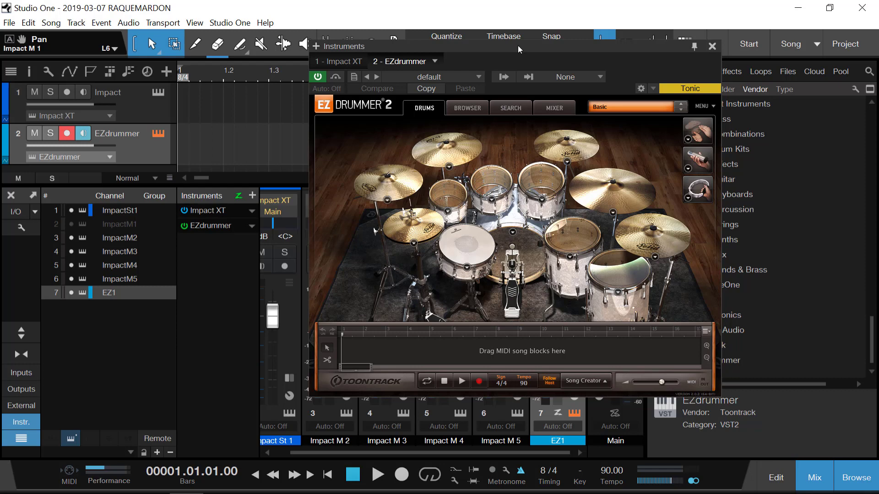
# Switch EZdrummer to its internal Mixer view with Kick through Perc Amb channels, then reposition it.
pyautogui.click(548, 108)
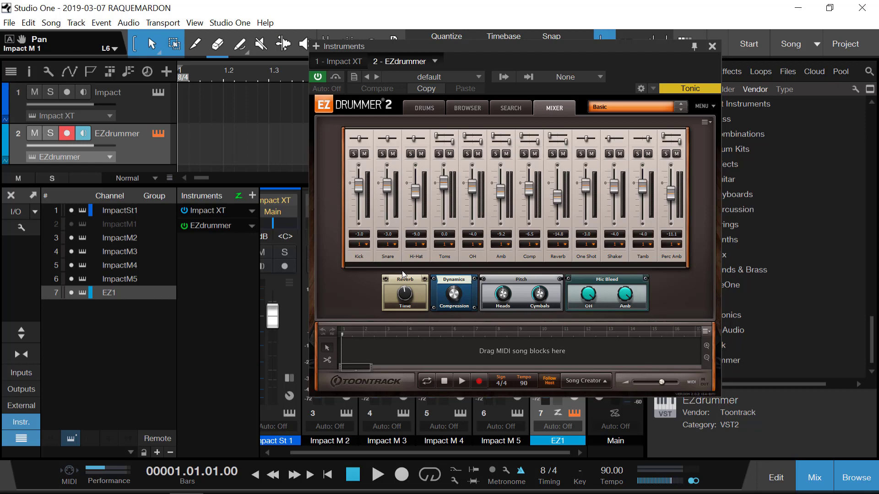
pyautogui.moveTo(451, 45); pyautogui.dragTo(260, 51)
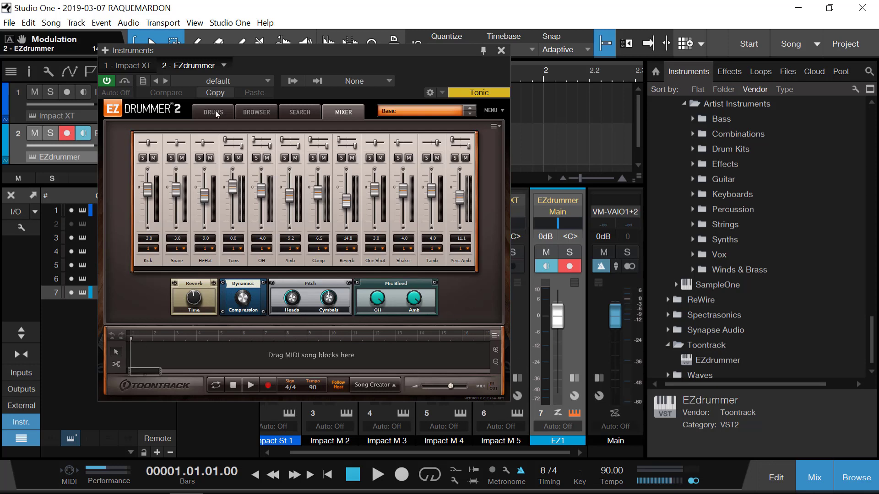
# Set EZdrummer's Kick channel output to Multichannel and close the plugin window.
pyautogui.moveTo(231, 50); pyautogui.dragTo(300, 47)
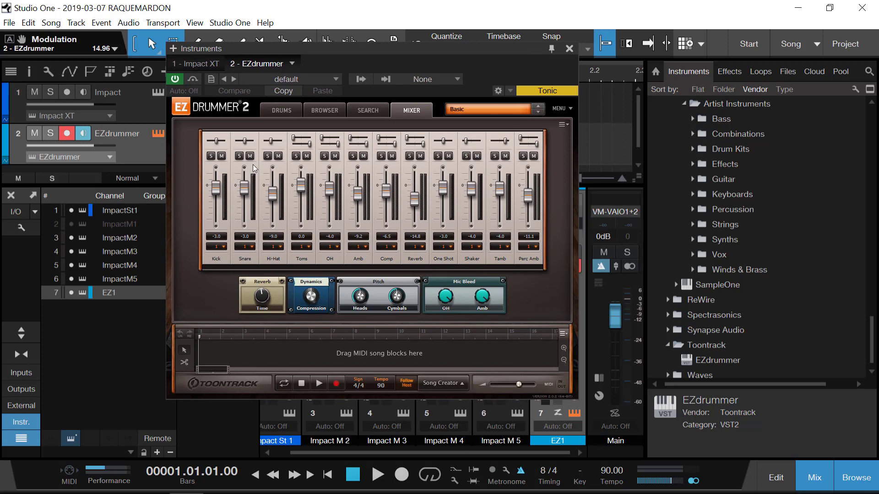
pyautogui.click(223, 246)
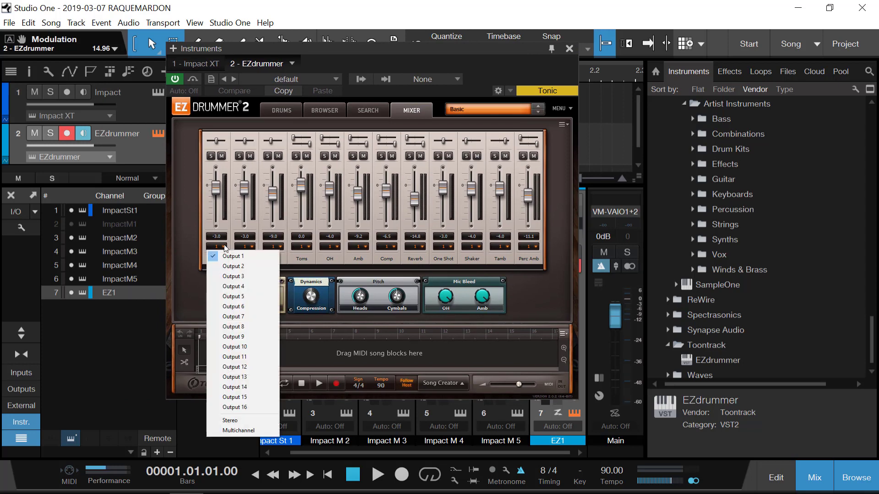
pyautogui.click(238, 431)
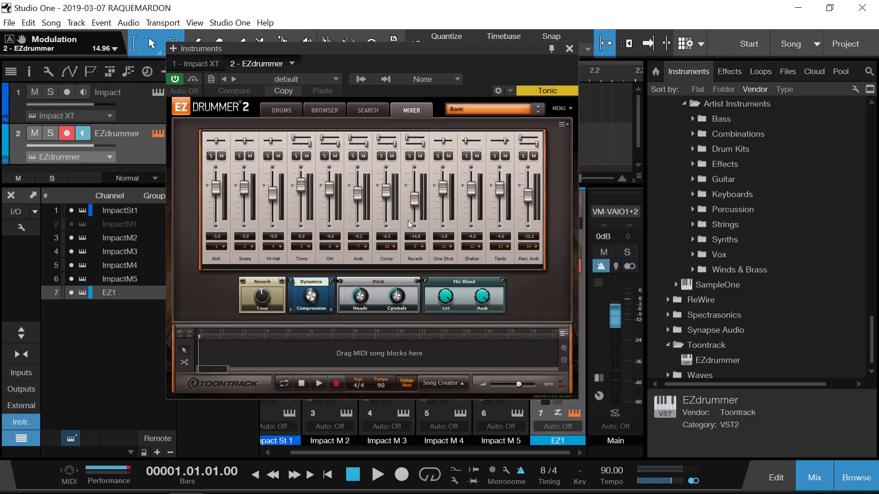
pyautogui.click(570, 49)
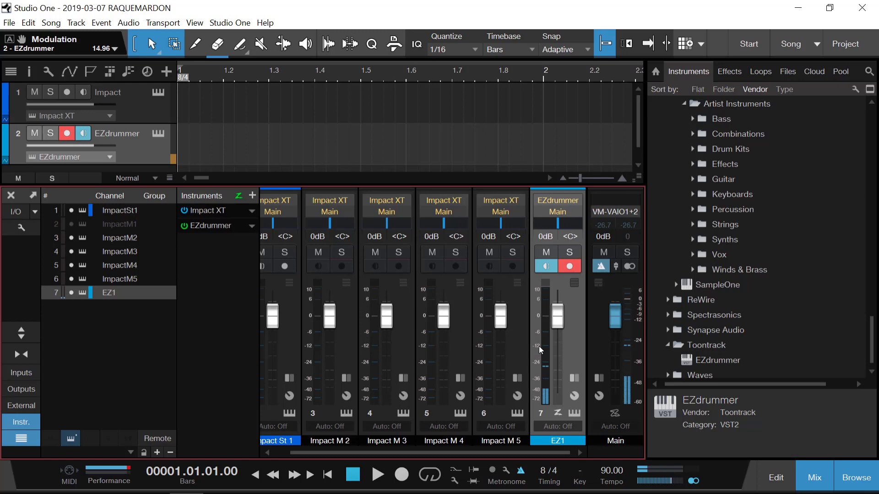
# Expand EZdrummer's output list in the console's Instruments panel.
pyautogui.click(238, 226)
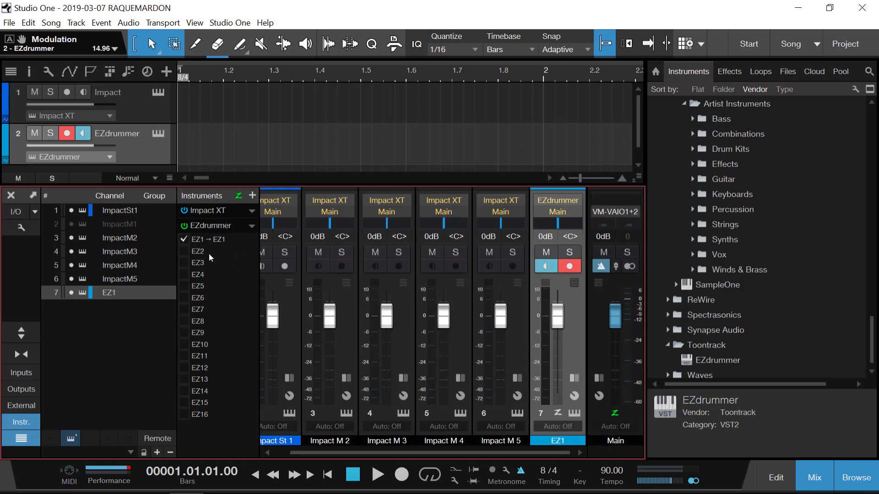
pyautogui.click(252, 225)
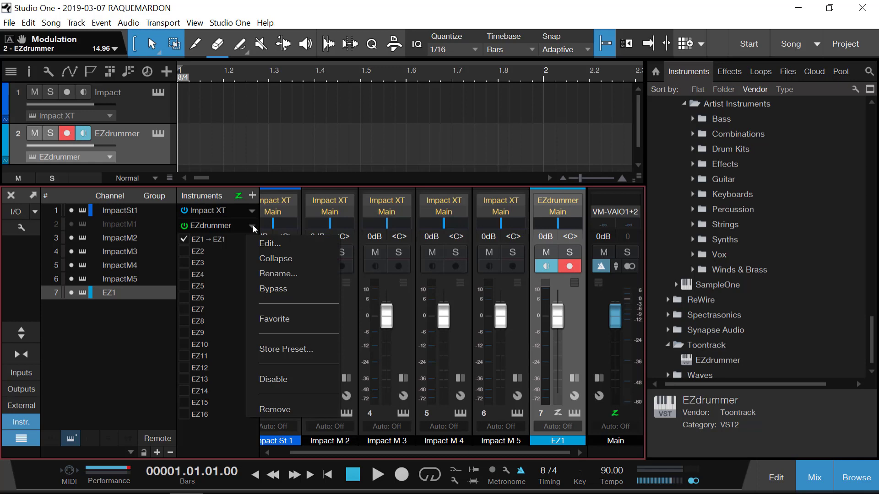
pyautogui.click(251, 227)
pyautogui.click(251, 227)
pyautogui.click(221, 257)
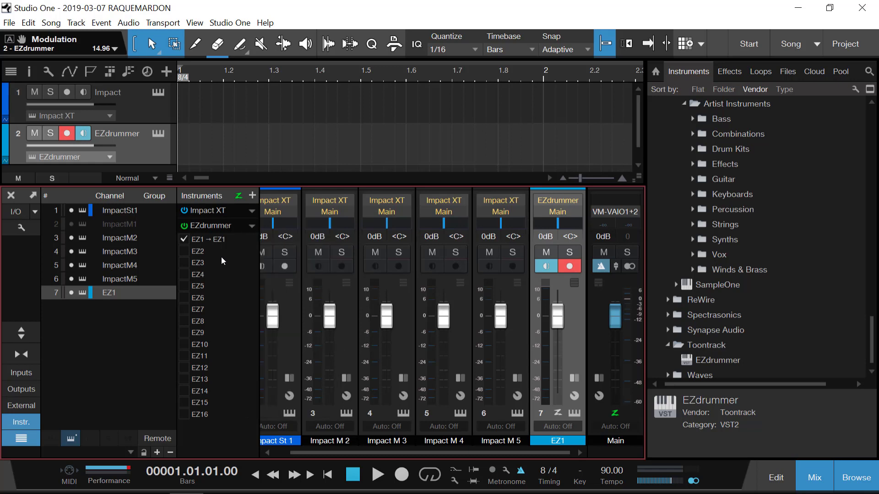
# Enable EZdrummer outputs EZ2 through EZ7 as separate console channels.
pyautogui.click(185, 249)
pyautogui.click(186, 262)
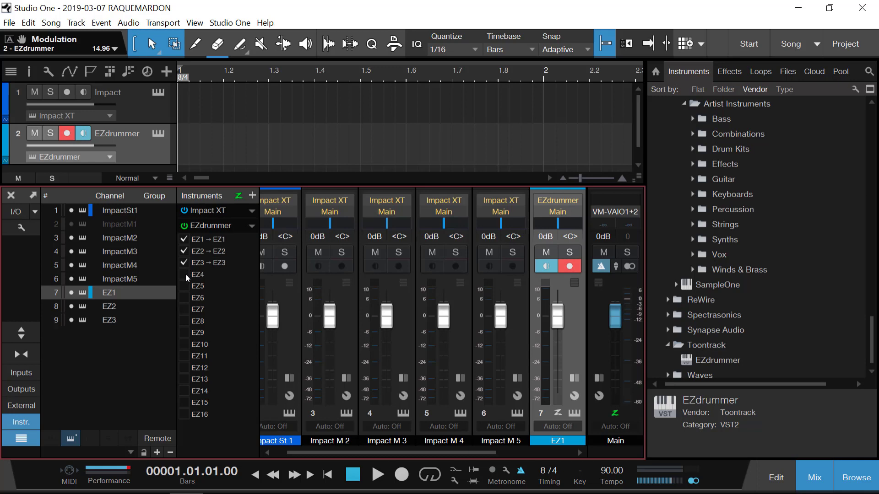
pyautogui.click(185, 274)
pyautogui.click(186, 287)
pyautogui.click(186, 297)
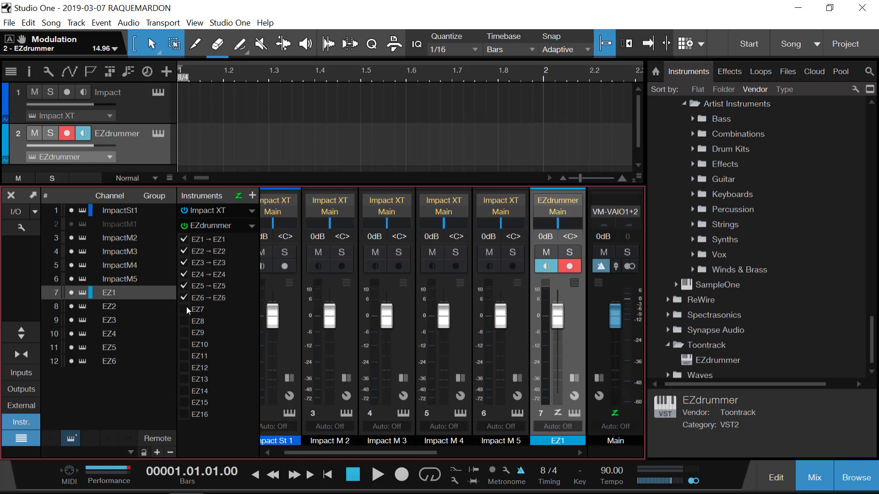
pyautogui.click(185, 309)
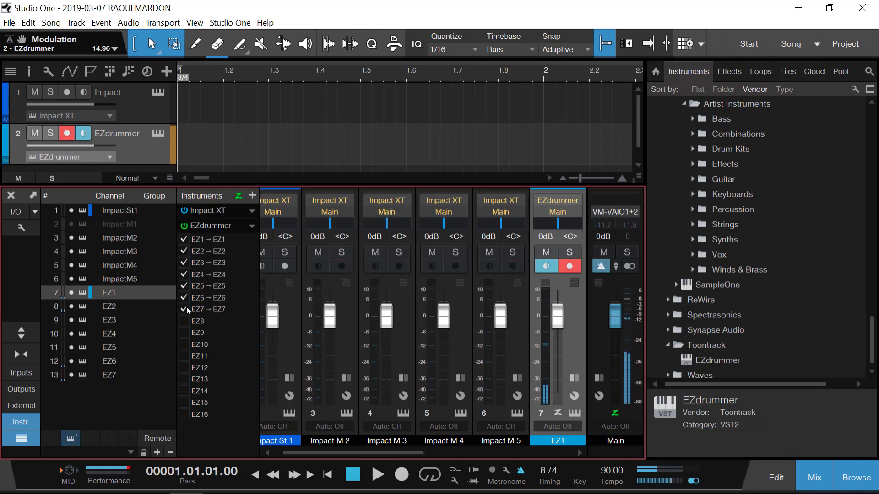
pyautogui.moveTo(372, 455); pyautogui.dragTo(455, 457)
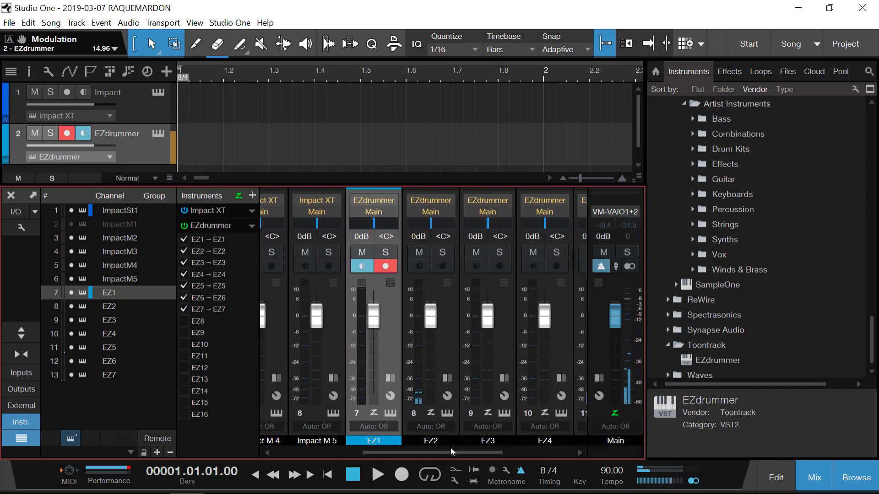
# Enable EZdrummer outputs EZ8 through EZ16 as separate console channels.
pyautogui.click(182, 322)
pyautogui.click(183, 334)
pyautogui.click(184, 345)
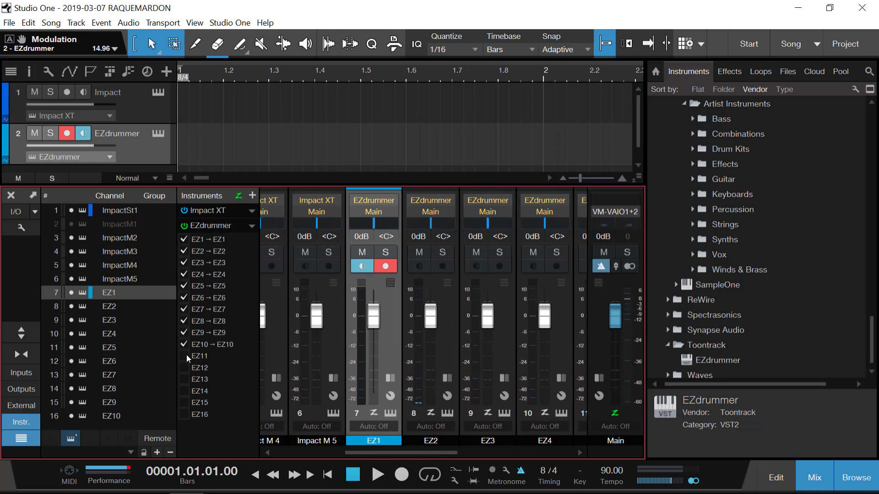
pyautogui.click(186, 356)
pyautogui.click(186, 368)
pyautogui.click(187, 379)
pyautogui.click(187, 391)
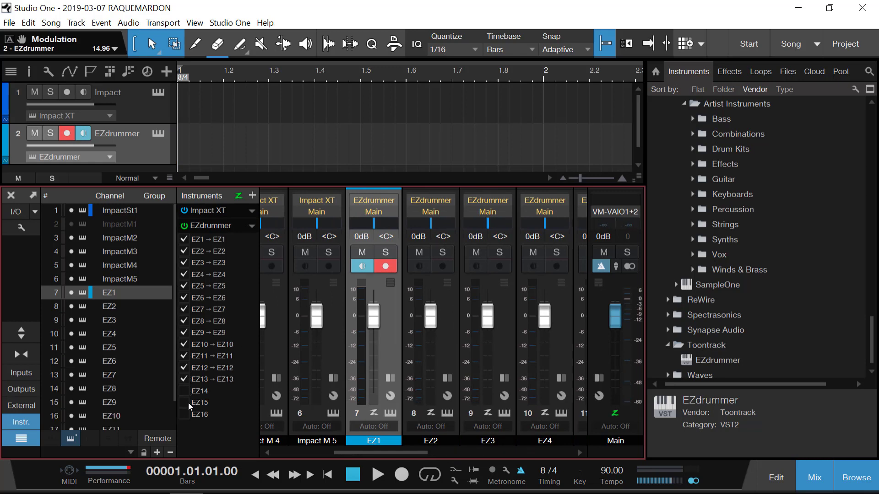
pyautogui.click(188, 403)
pyautogui.click(188, 413)
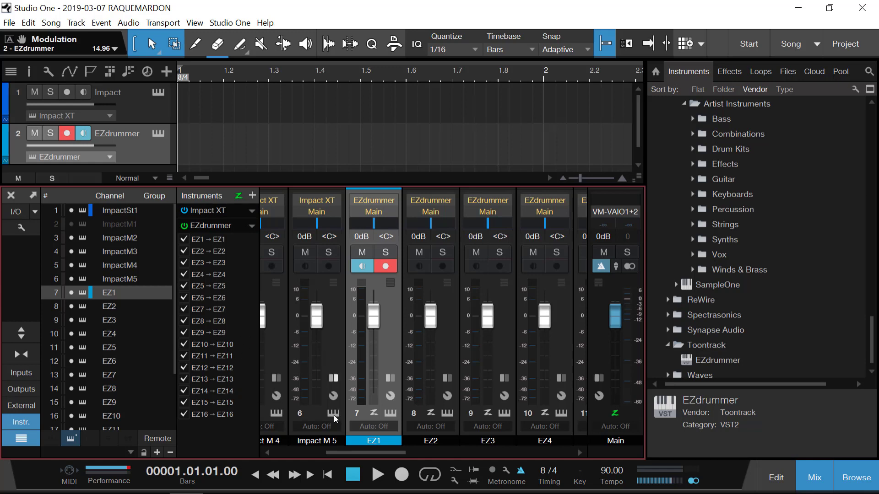
pyautogui.moveTo(347, 454); pyautogui.dragTo(594, 455)
# Review the EZ11–EZ16 strips in the console, then hide the console.
pyautogui.moveTo(488, 449); pyautogui.dragTo(540, 444)
pyautogui.moveTo(501, 327)
pyautogui.mouseDown()
pyautogui.moveTo(502, 398)
pyautogui.moveTo(505, 314)
pyautogui.mouseUp()
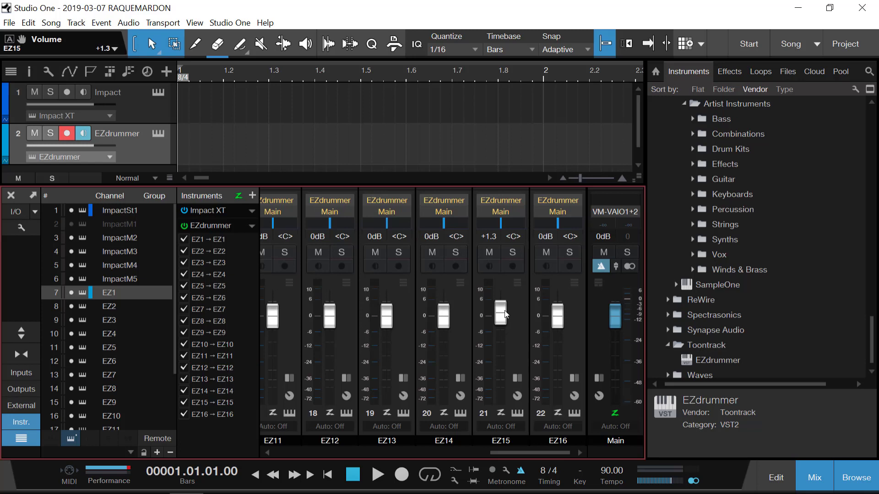
pyautogui.click(807, 475)
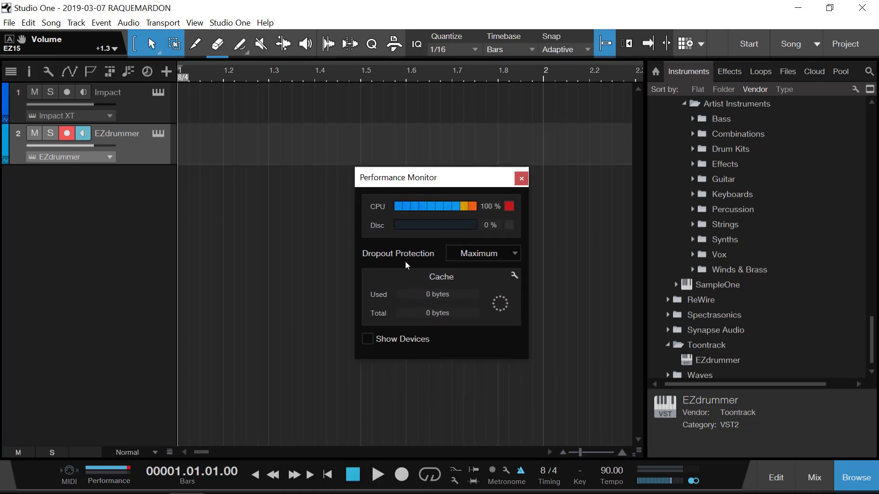
# Turn on Show Devices in the Performance Monitor and move its window to the top.
pyautogui.click(391, 339)
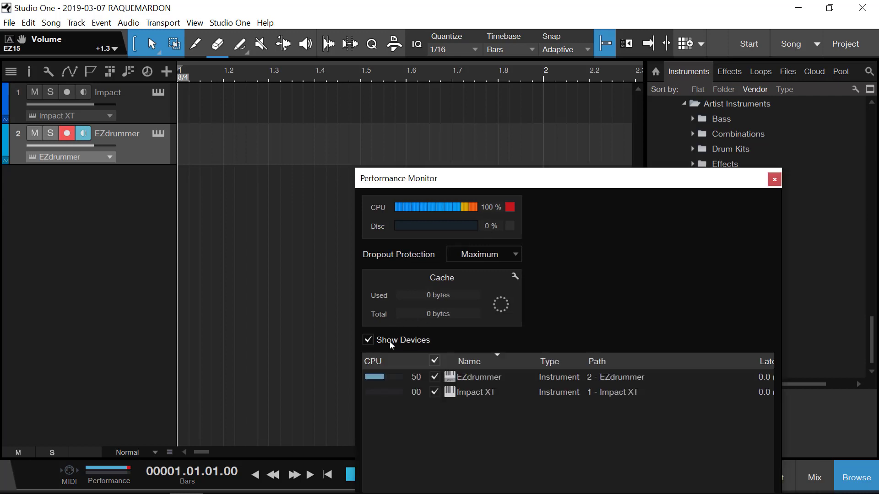
pyautogui.moveTo(559, 178); pyautogui.dragTo(425, 4)
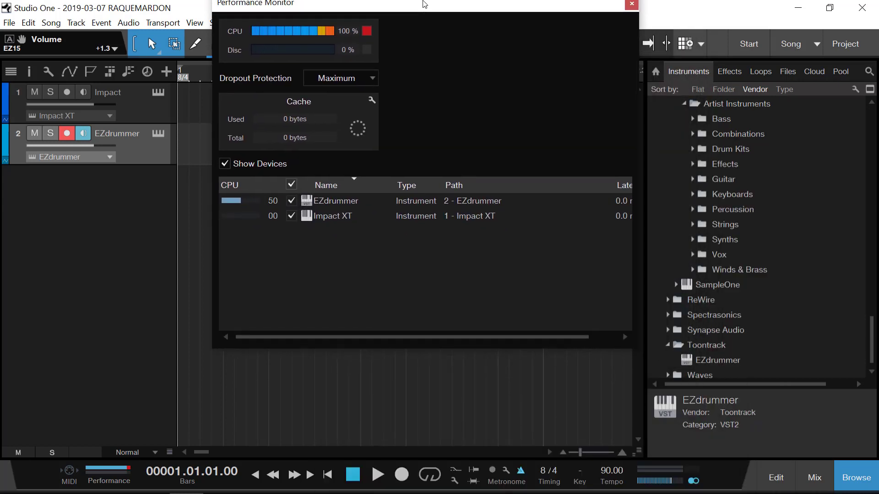